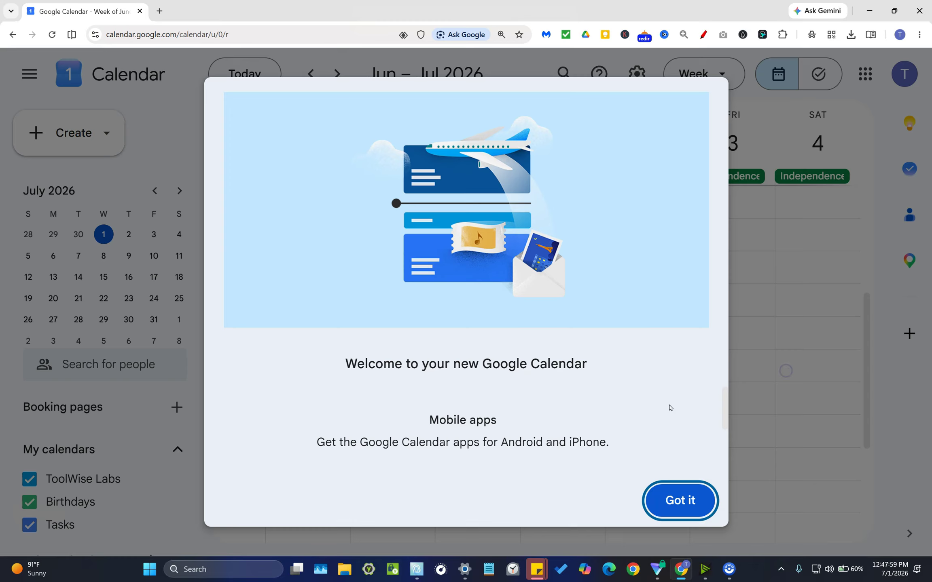
Dismiss the introductory dialogs, keeping the Light appearance, and open the calendar settings
left_click(679, 500)
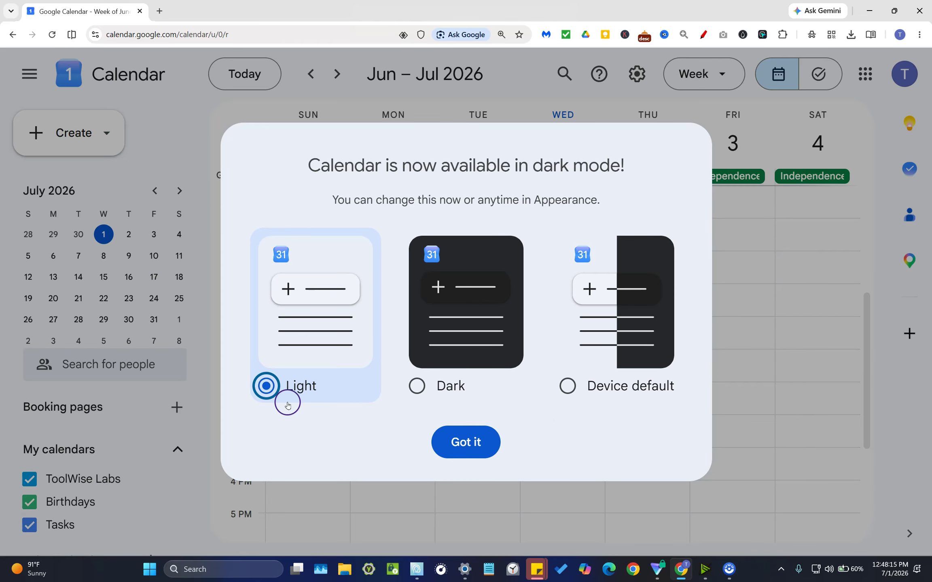
left_click(474, 446)
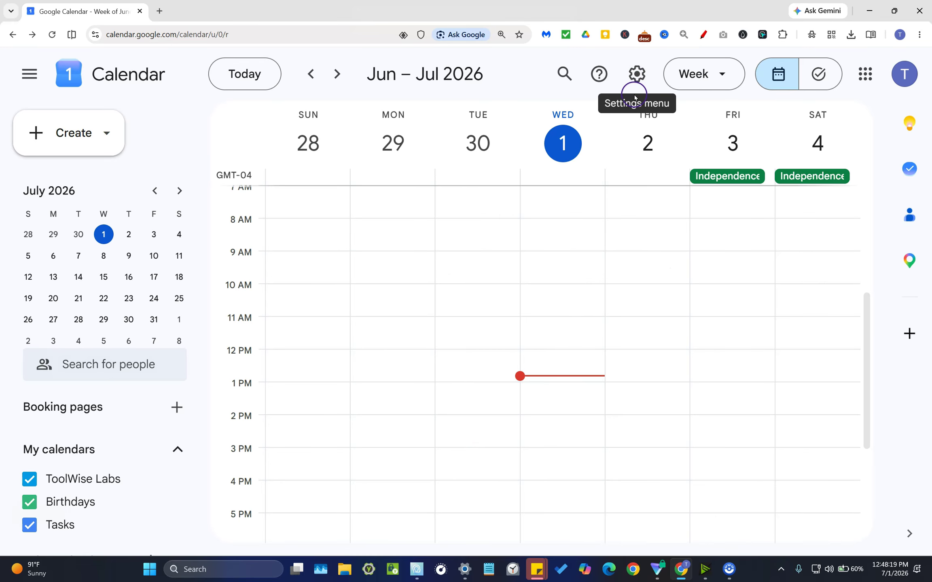
left_click(638, 75)
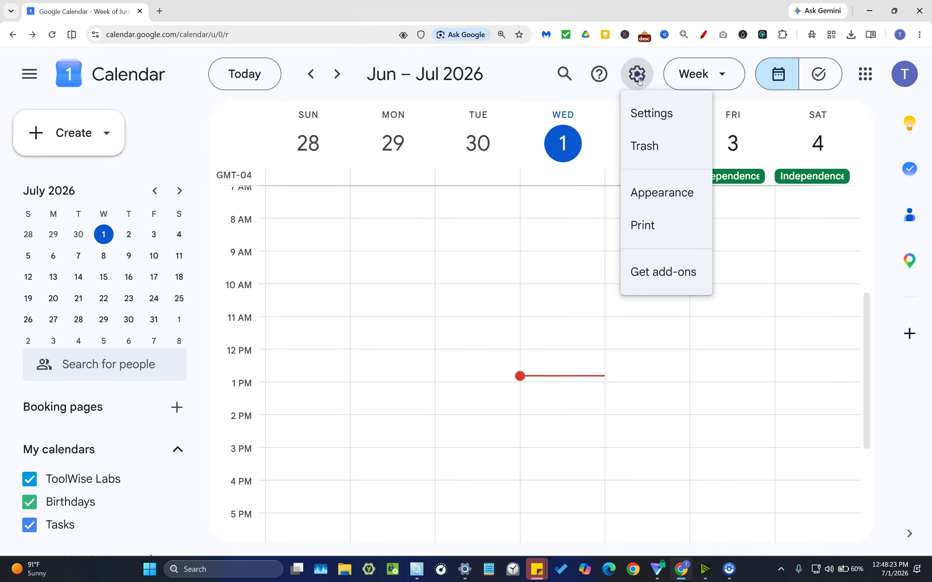
left_click(658, 120)
Look through the general calendar settings, from the time zone down to the offline options and back to the event settings
scroll(819, 275, "down", 5)
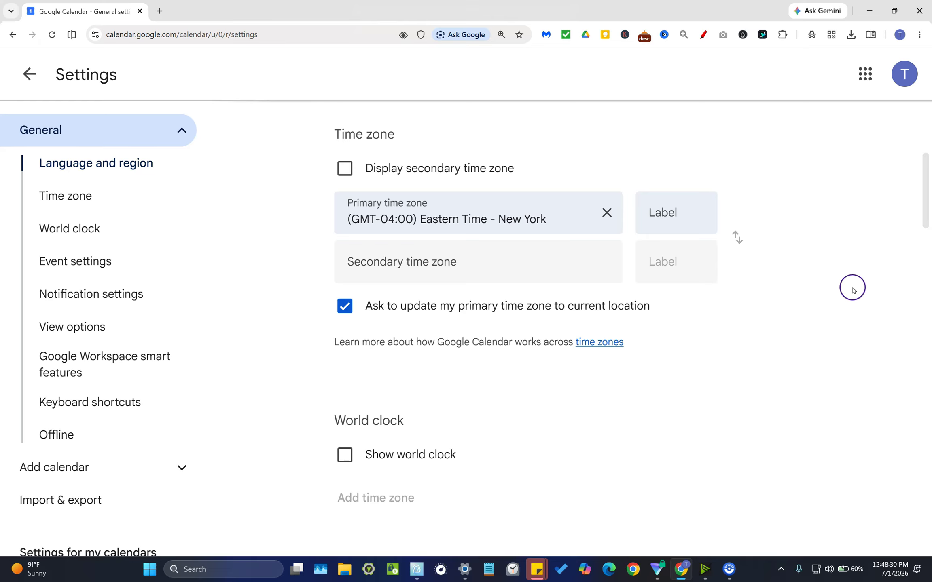
scroll(846, 297, "down", 7)
scroll(839, 311, "down", 4)
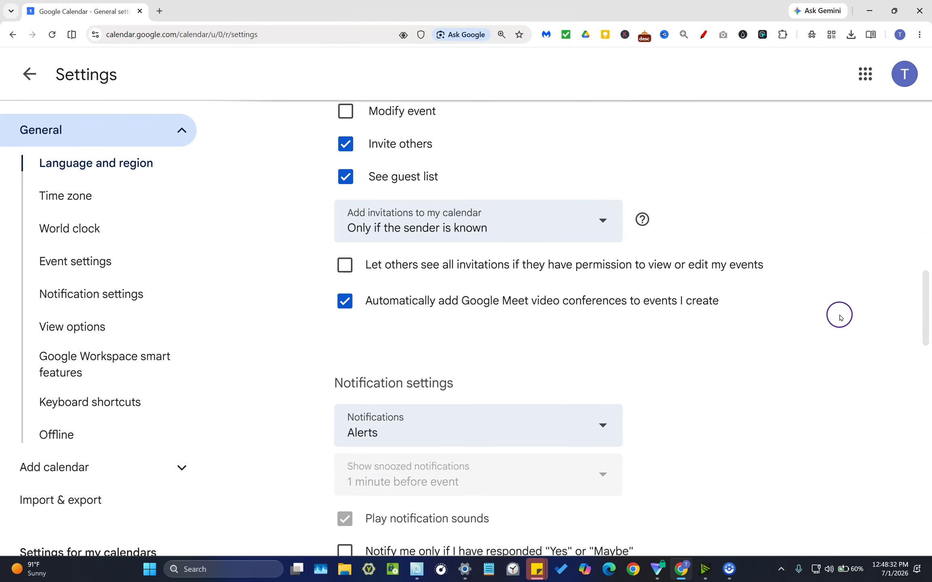
scroll(840, 319, "down", 4)
scroll(840, 319, "down", 4)
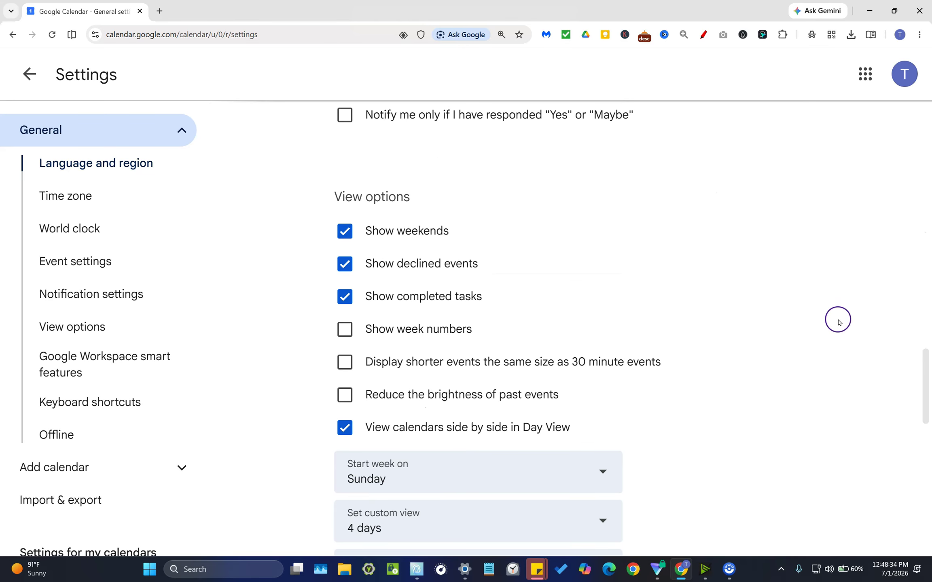
scroll(838, 321, "down", 9)
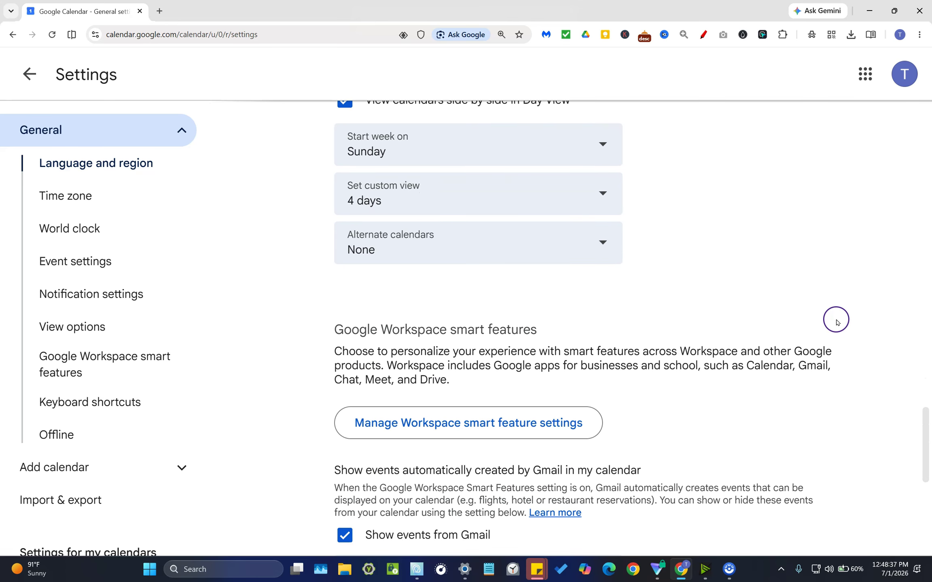
scroll(833, 322, "down", 5)
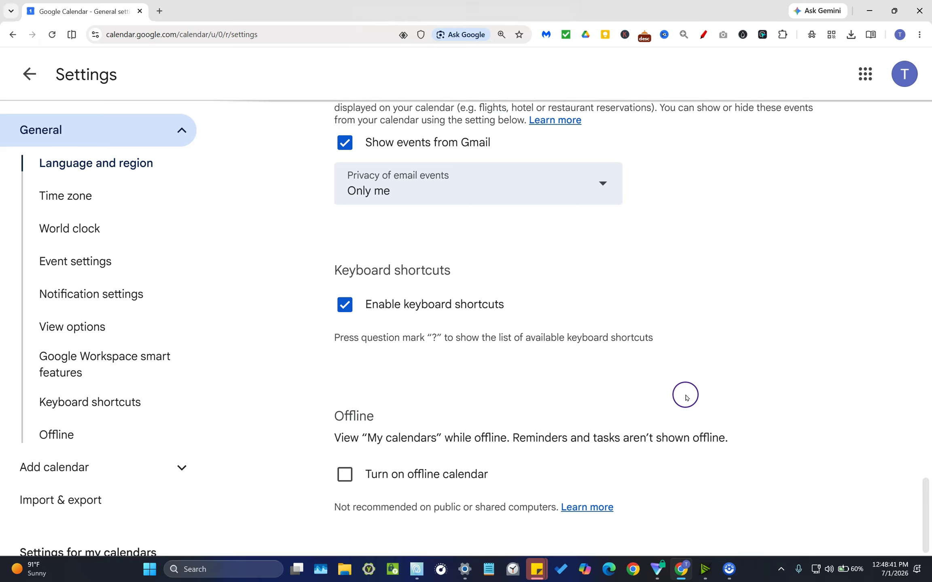
scroll(687, 374, "up", 20)
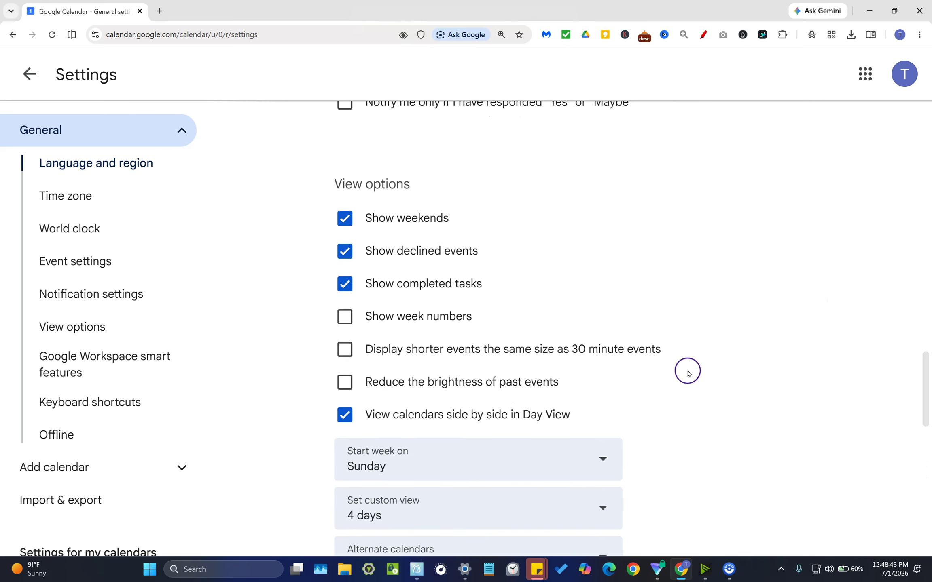
scroll(691, 368, "up", 6)
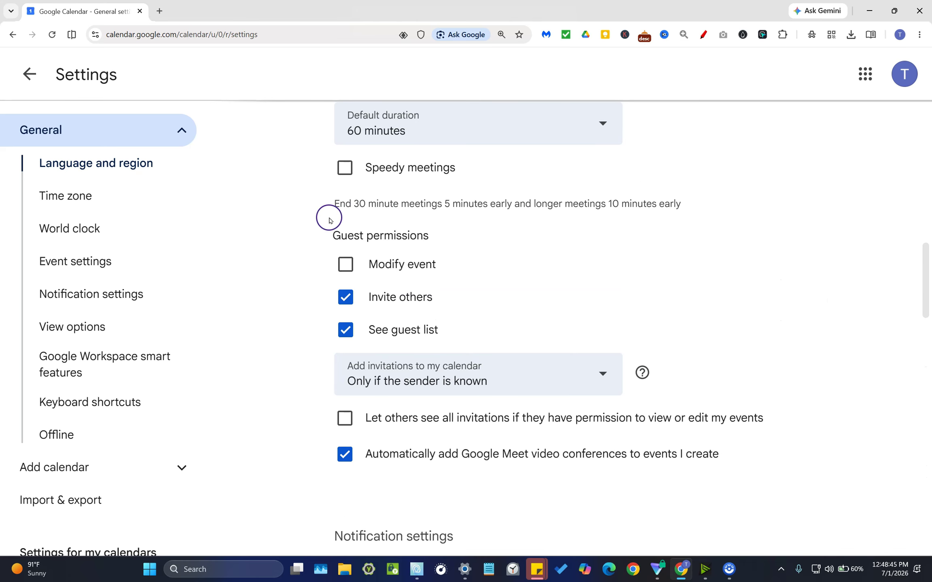
Go to the event settings and review the guest permissions and the option for adding invitations
left_click(74, 263)
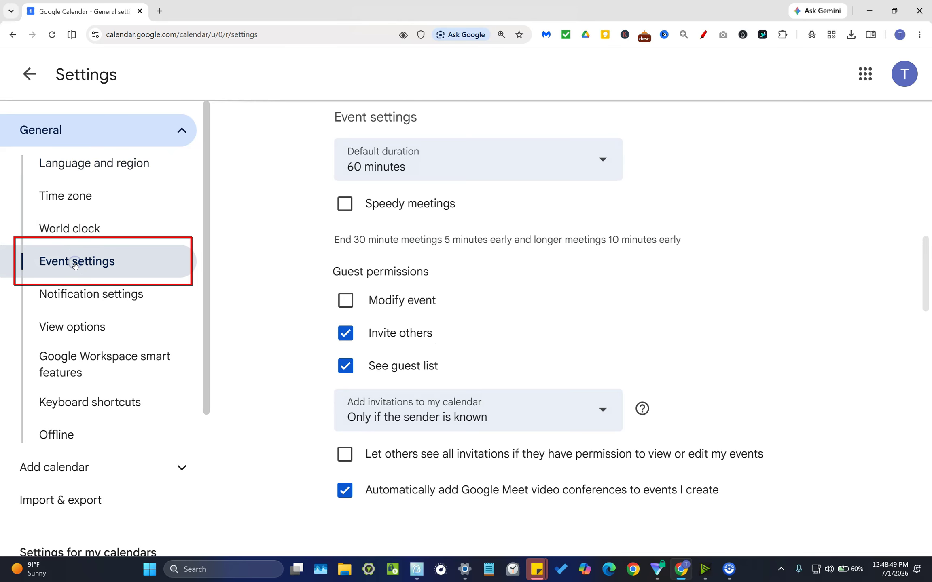
triple_click(435, 277)
left_click(478, 279)
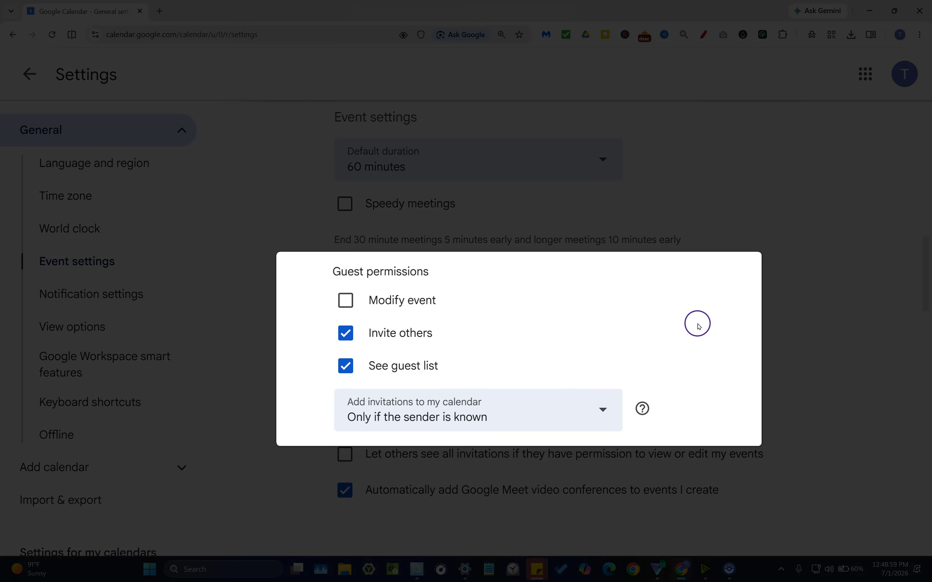
scroll(700, 326, "down", 1)
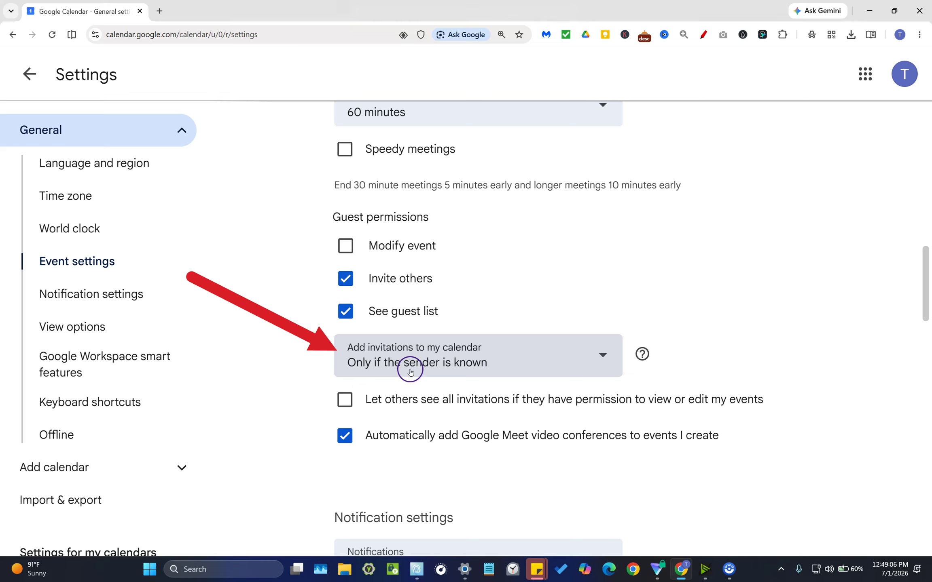
left_click(606, 358)
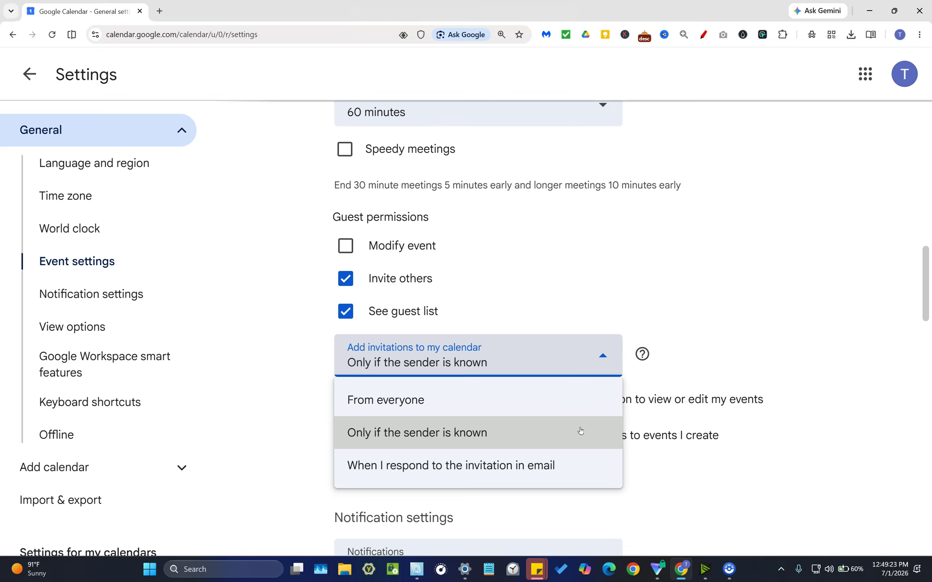
left_click(388, 407)
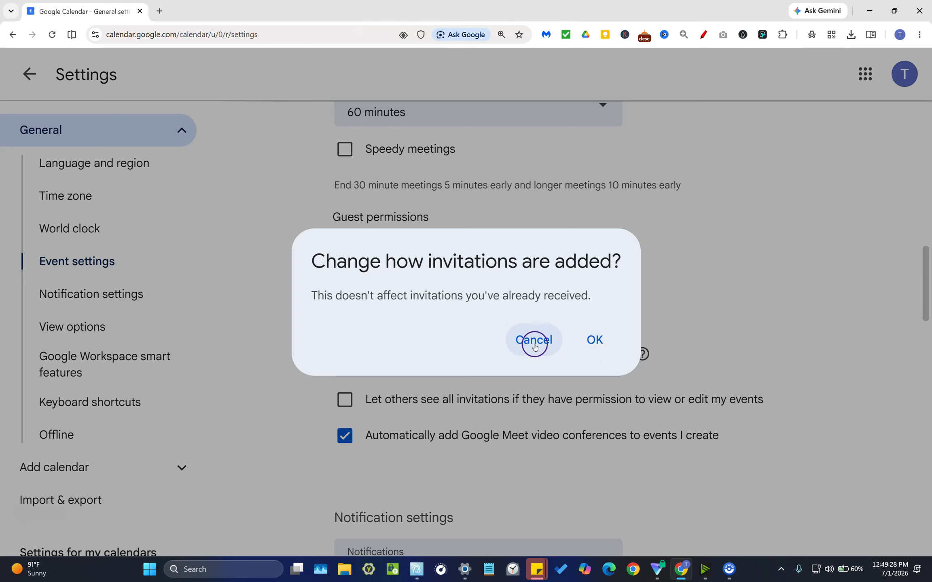
left_click(534, 346)
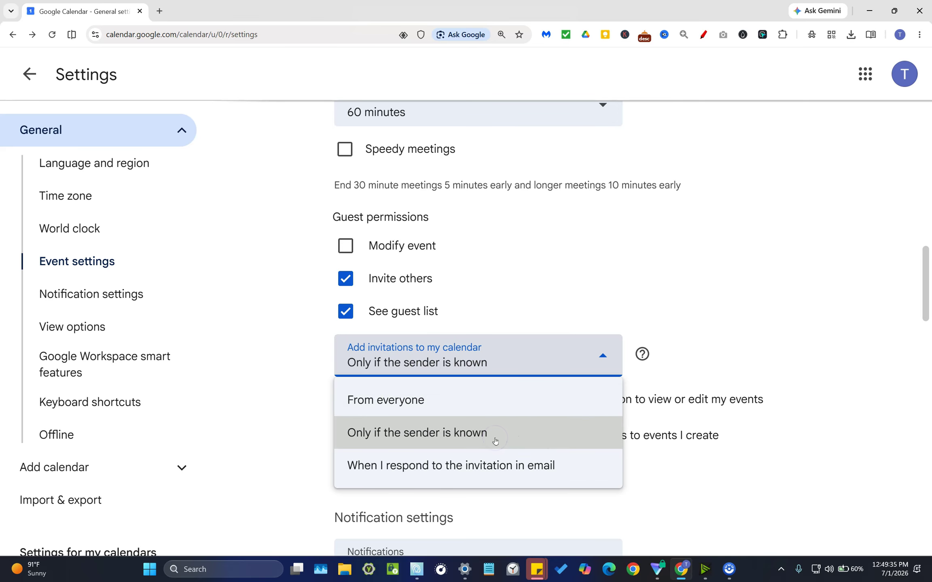
Choose "Only if the sender is known" for adding invitations to the calendar, and review the setting's help and alternatives
left_click(494, 439)
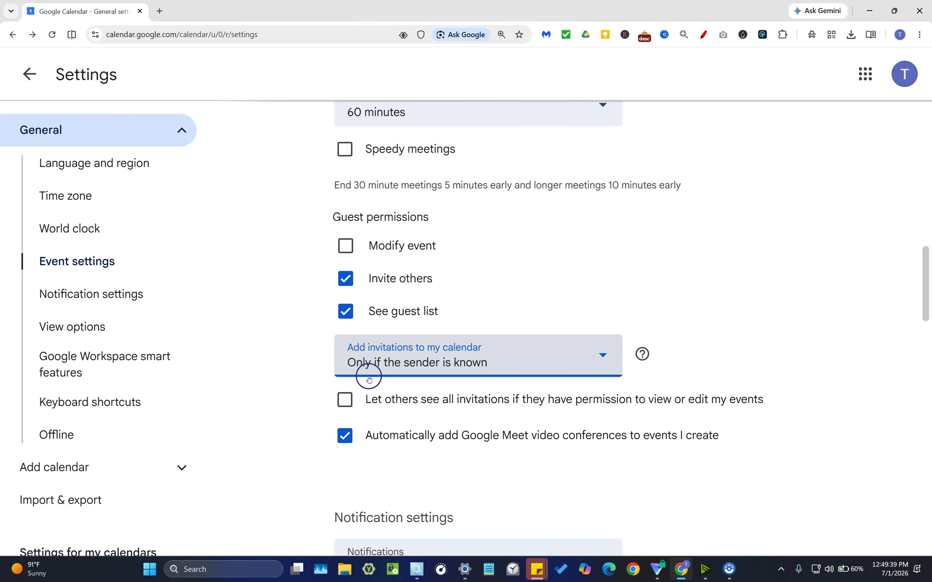
left_click(642, 354)
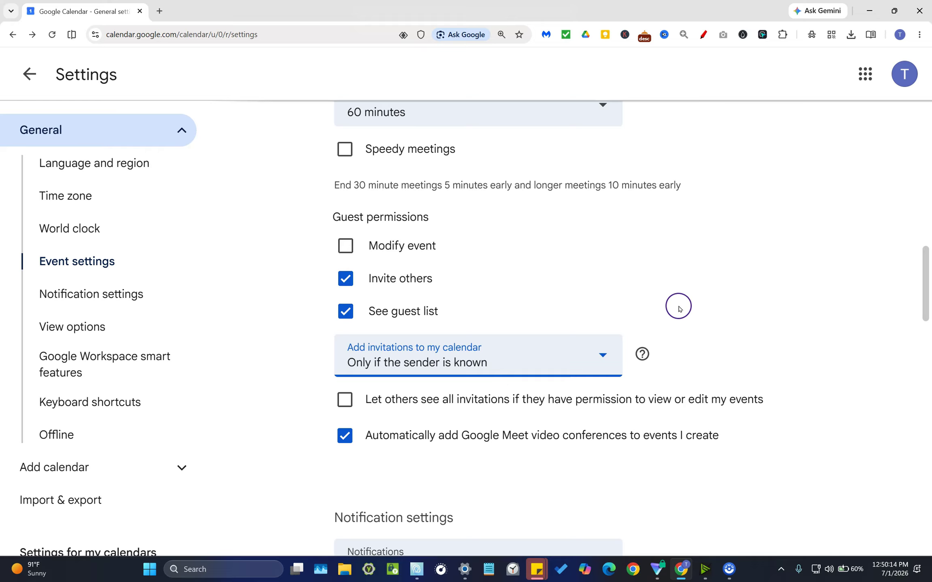
left_click(602, 355)
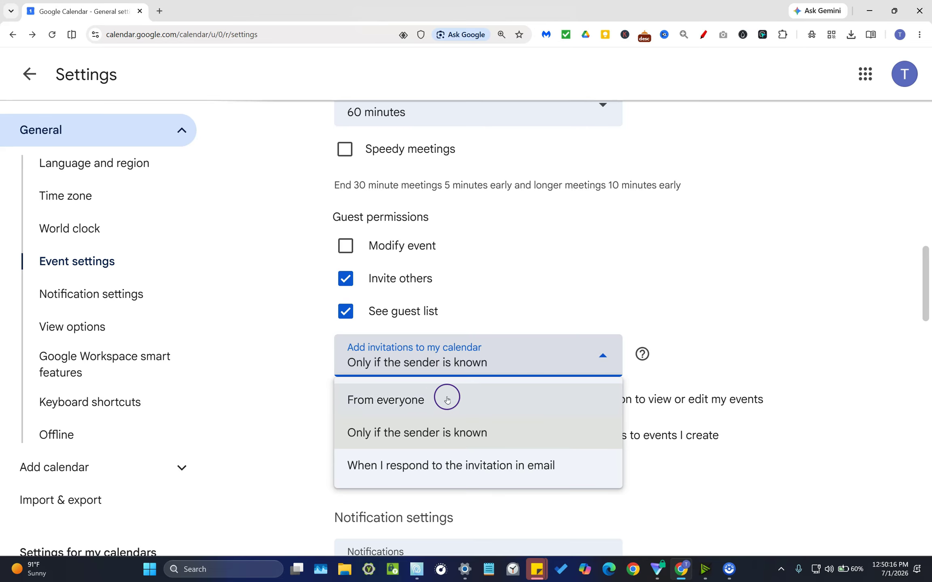
left_click(704, 347)
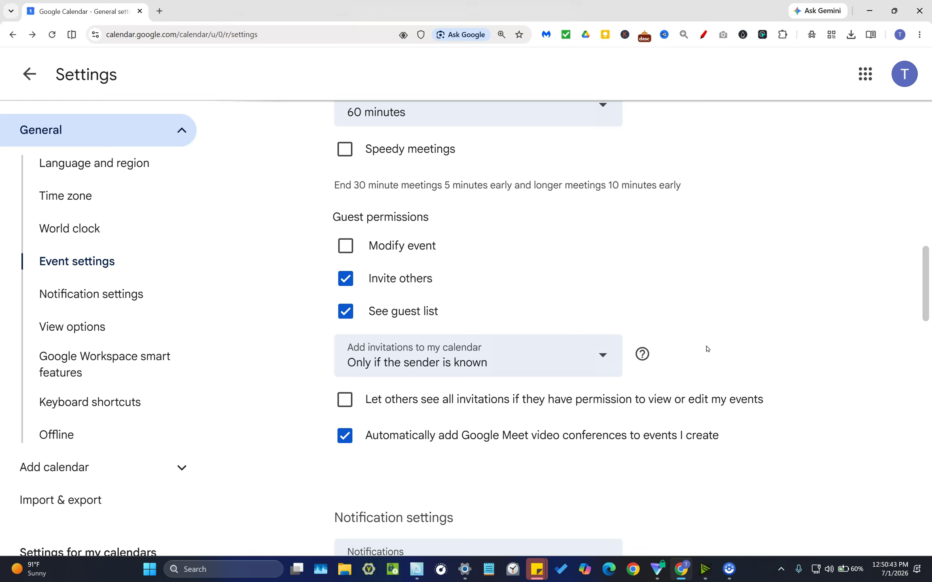
left_click(604, 358)
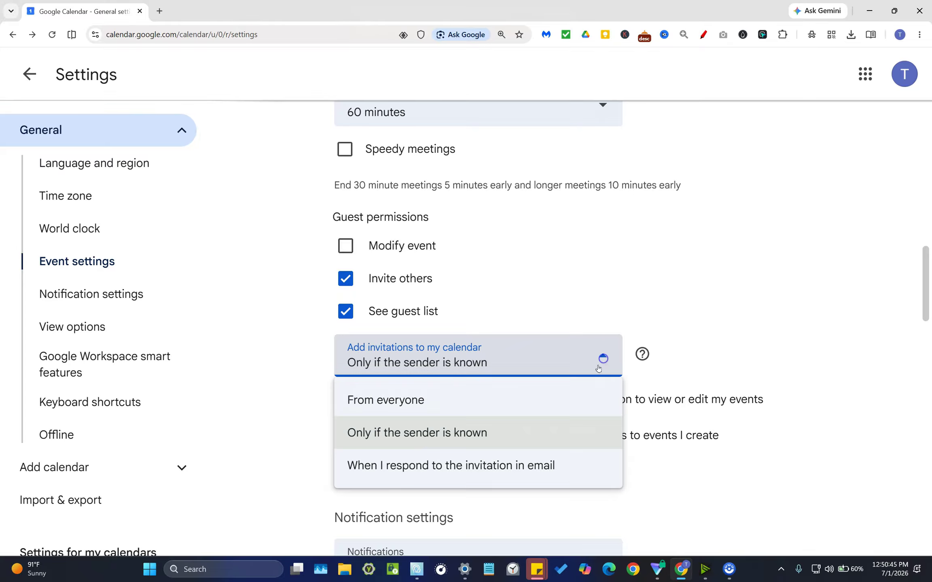
left_click(595, 417)
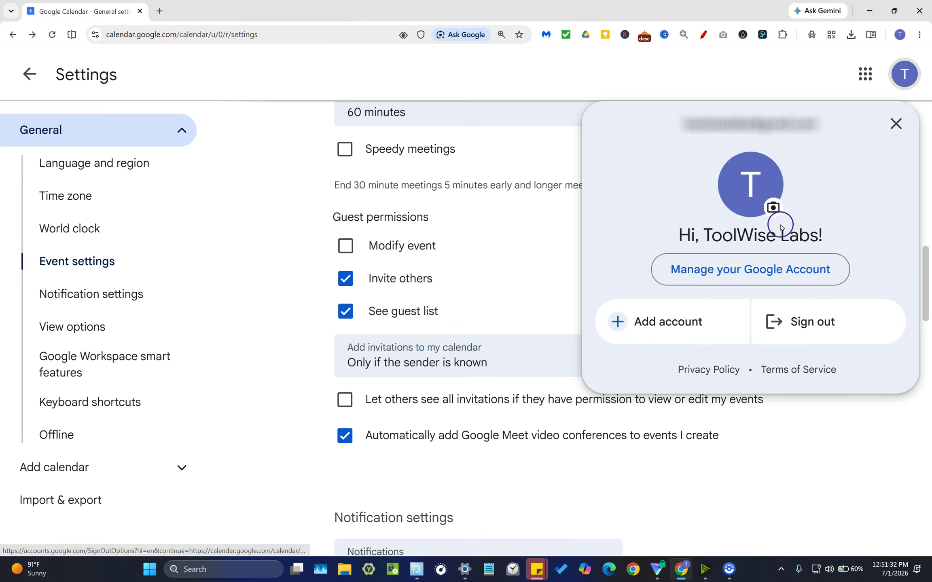
In the Google Account's People & sharing page, view the setting for contact info saved from interactions and return
left_click(731, 273)
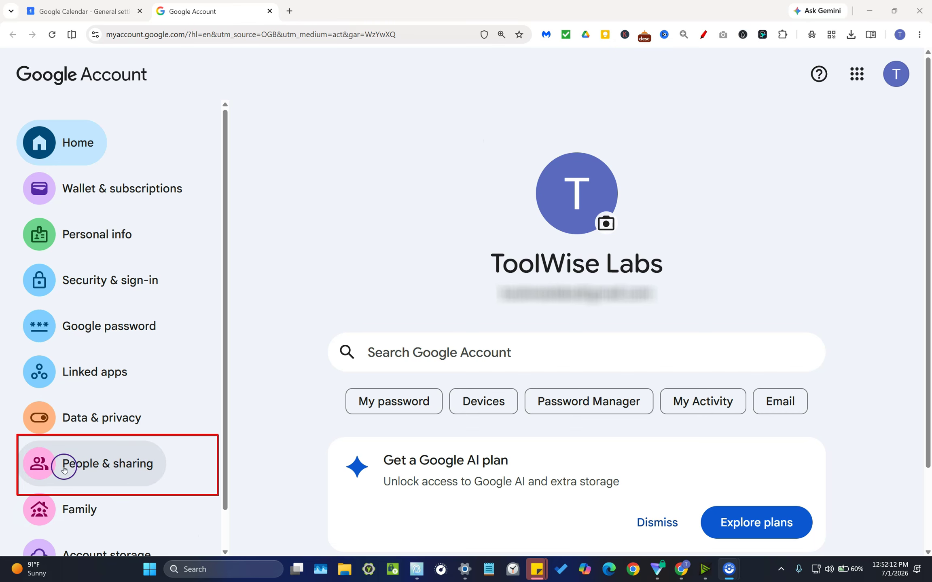
left_click(86, 470)
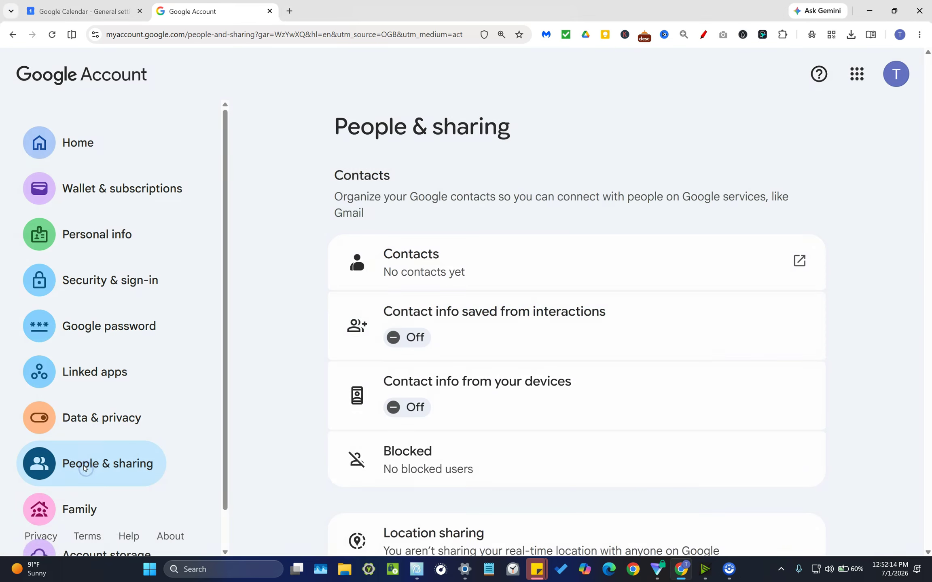
left_click(703, 347)
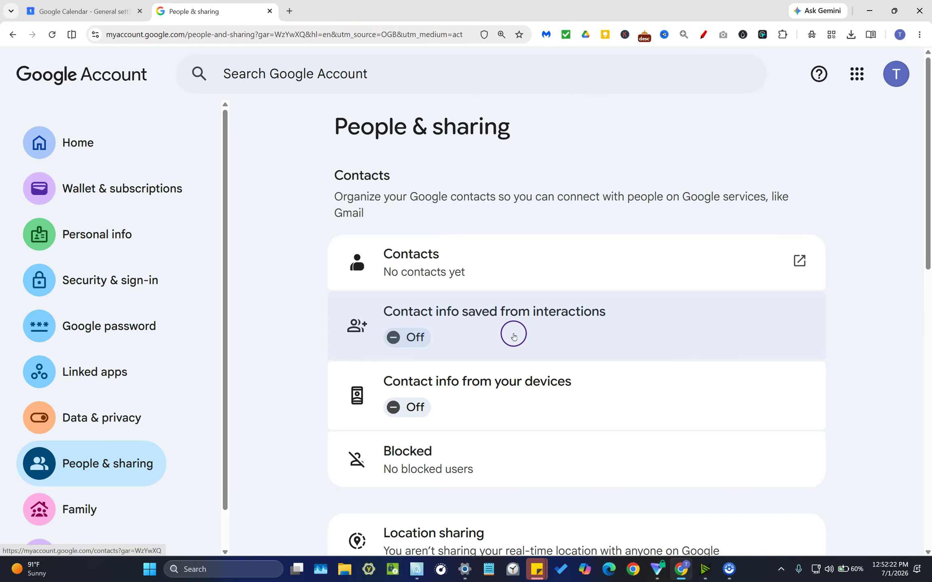
left_click(544, 339)
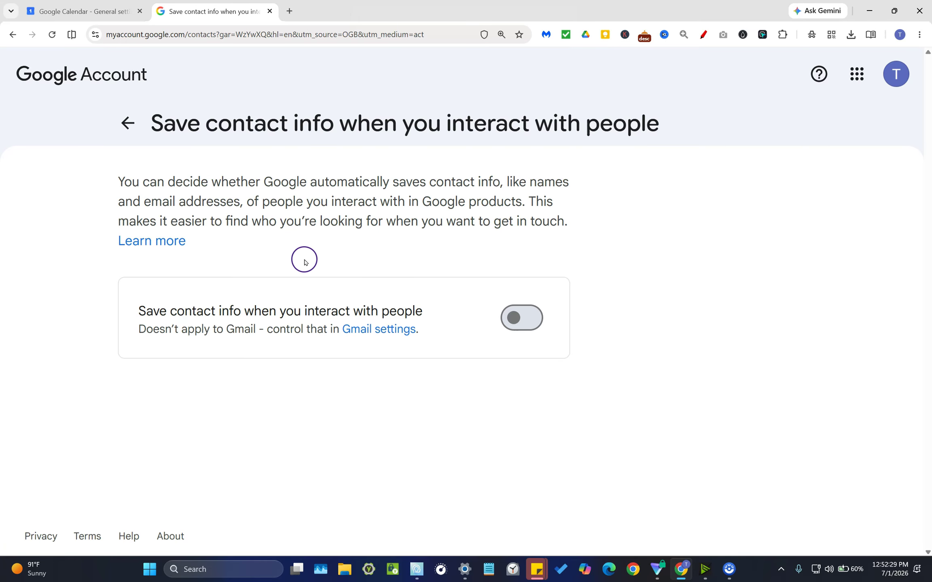
left_click(129, 123)
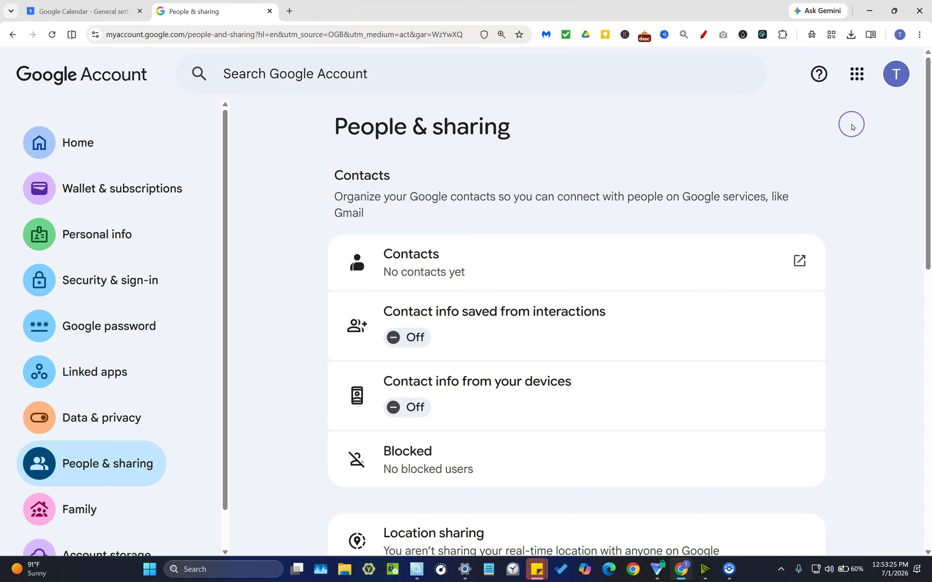
Switch to Gmail and open its full settings
left_click(849, 130)
left_click(856, 83)
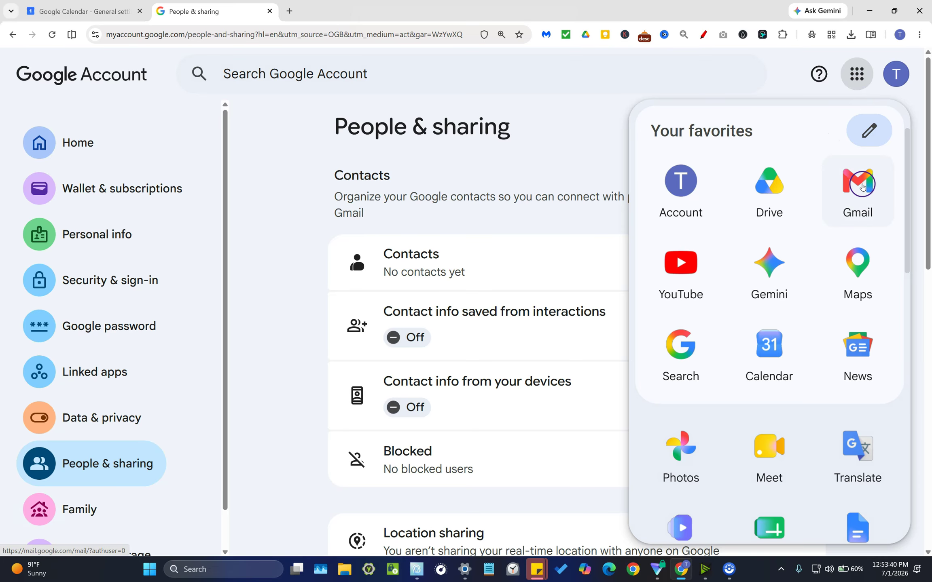
left_click(862, 188)
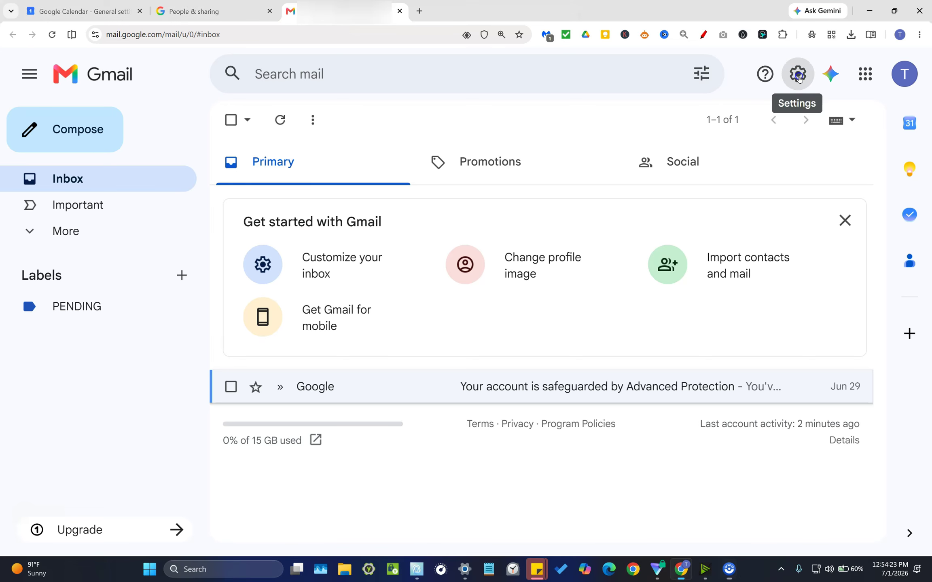
left_click(797, 76)
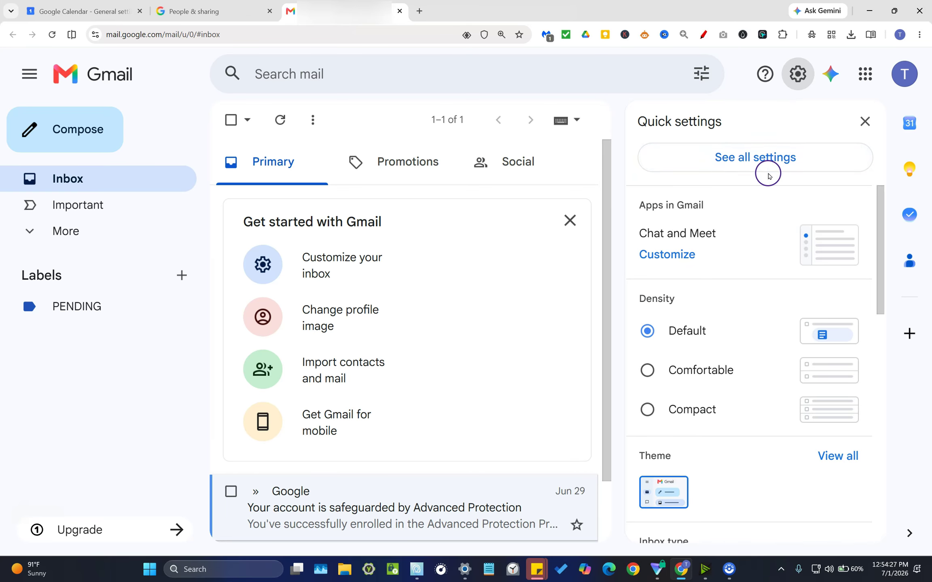
left_click(763, 160)
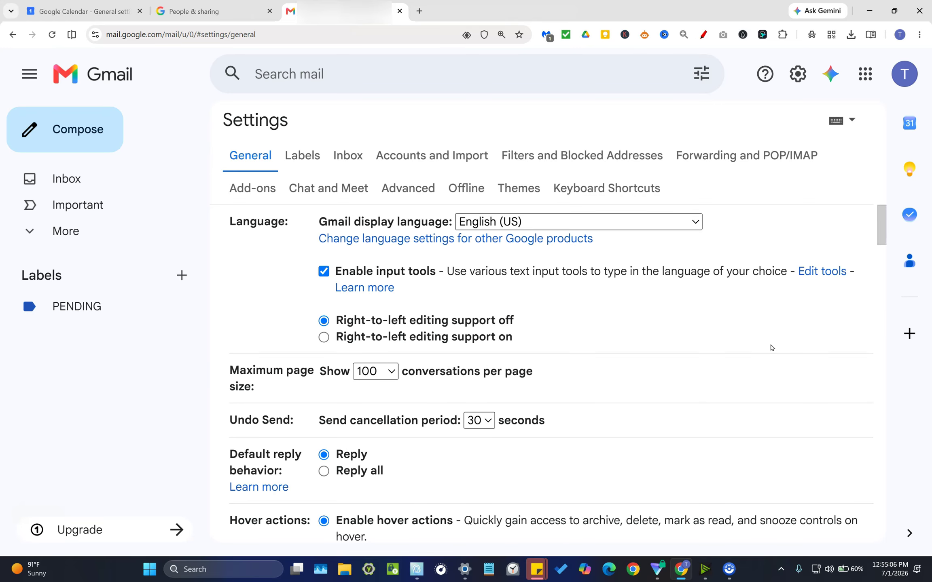
Find the "Create contacts for auto-complete" setting in Gmail's general settings and examine which option is selected
scroll(772, 349, "down", 10)
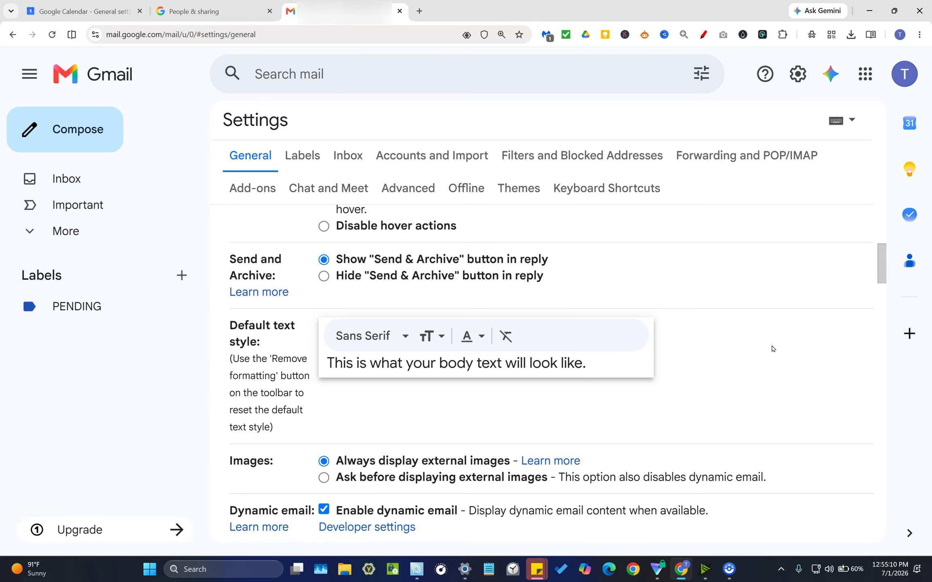
scroll(773, 348, "down", 10)
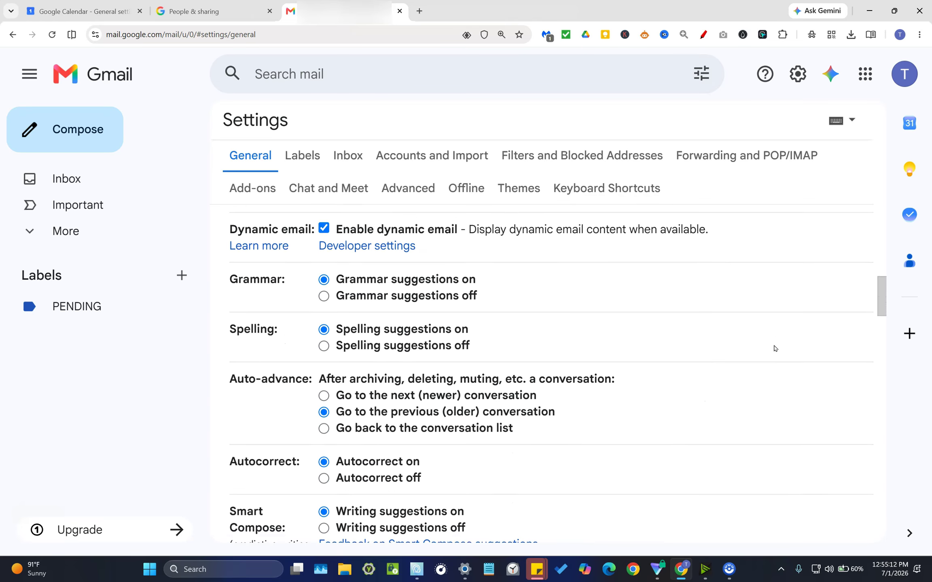
scroll(774, 351, "down", 8)
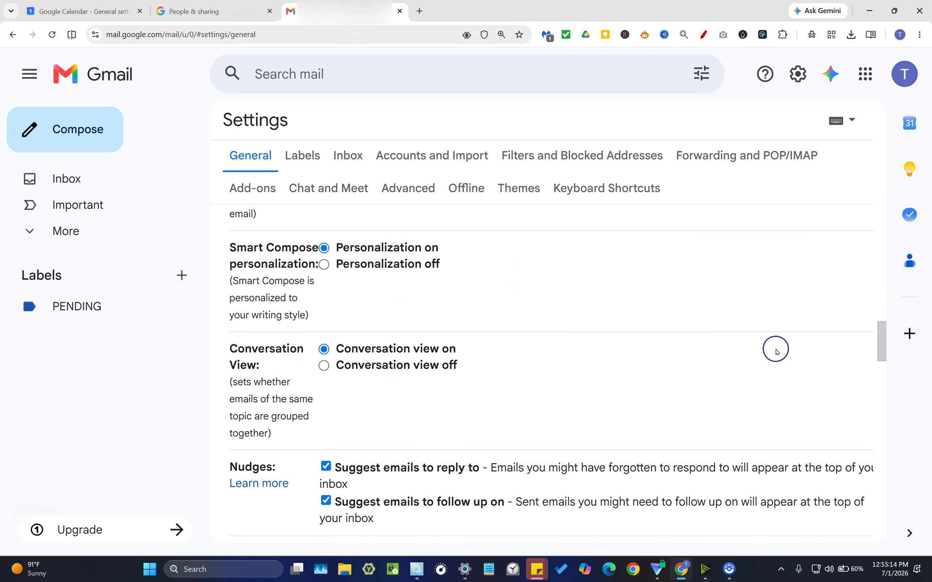
scroll(777, 352, "down", 10)
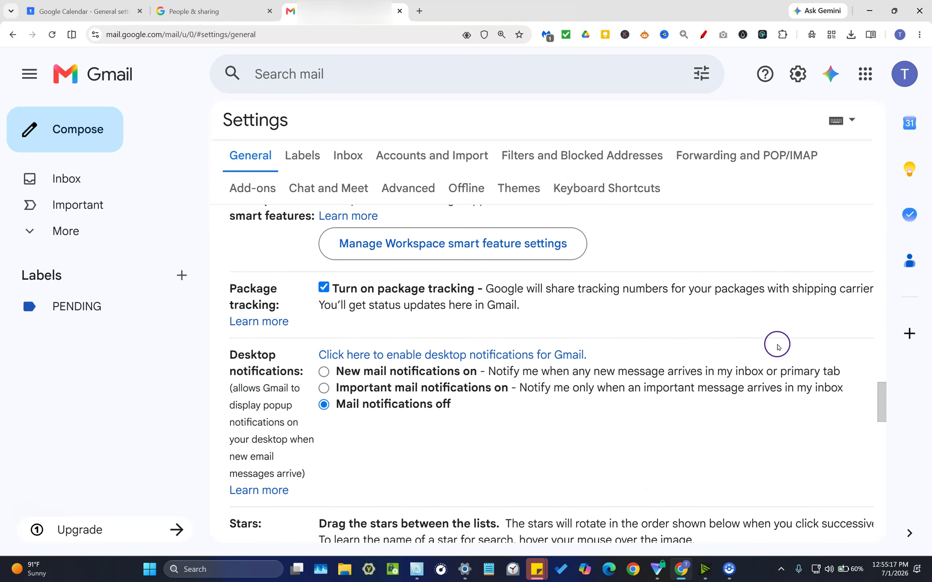
scroll(779, 346, "down", 2)
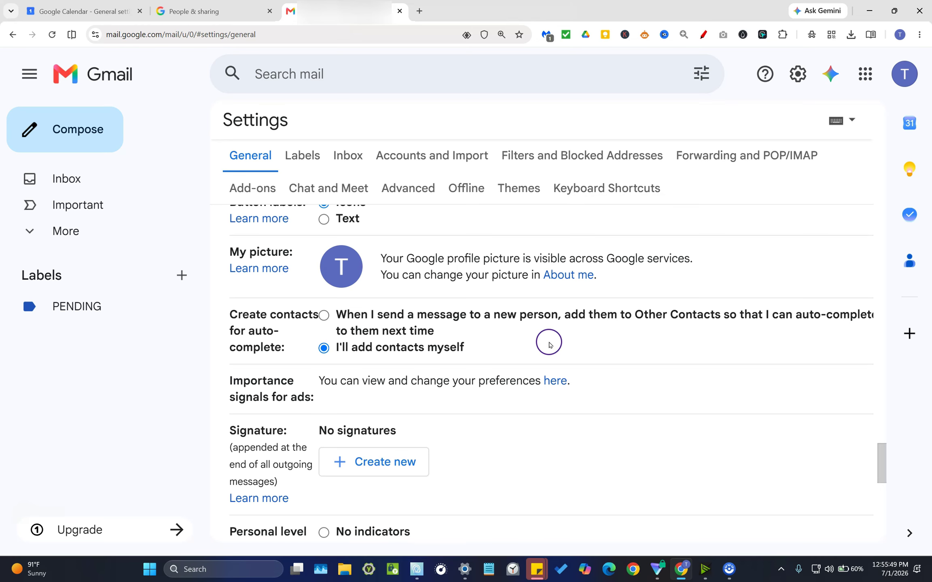
Locate the option for saving changes at the end of Gmail's general settings and recheck the "Create contacts for auto-complete" choice
scroll(630, 360, "down", 5)
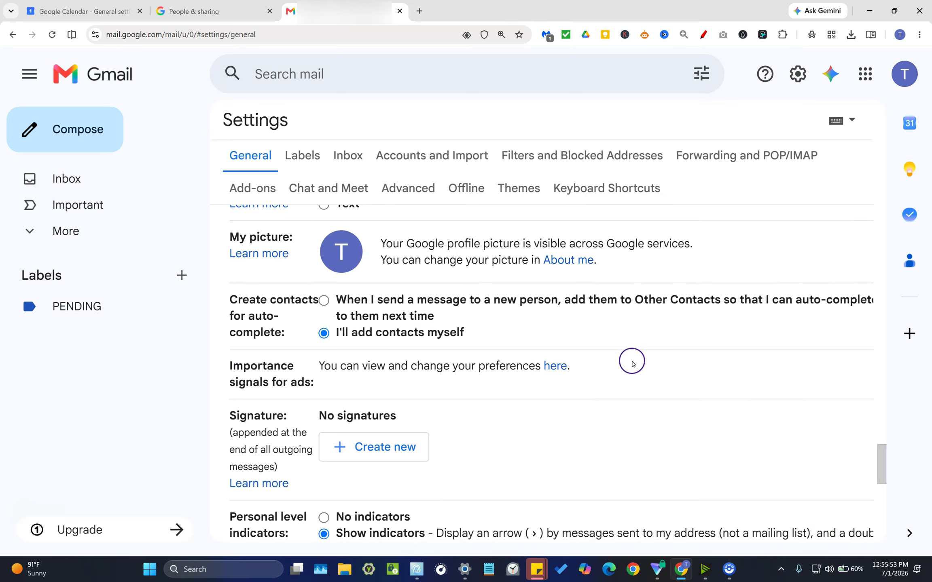
scroll(640, 349, "down", 4)
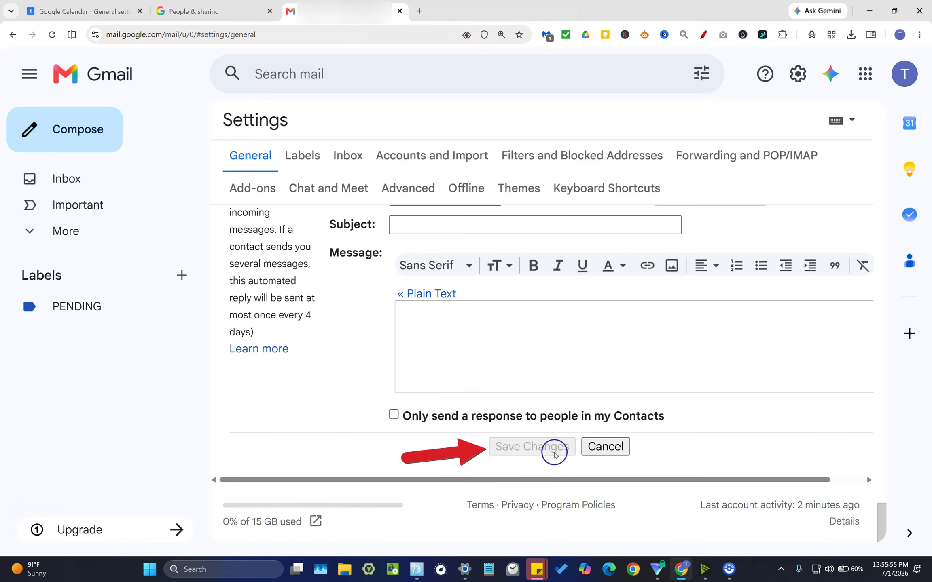
scroll(532, 401, "up", 10)
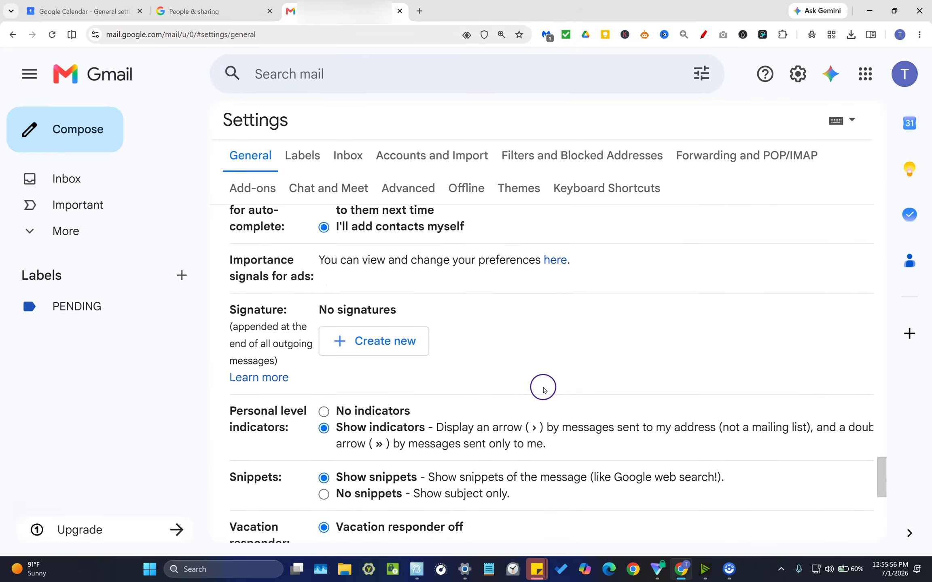
scroll(543, 389, "up", 2)
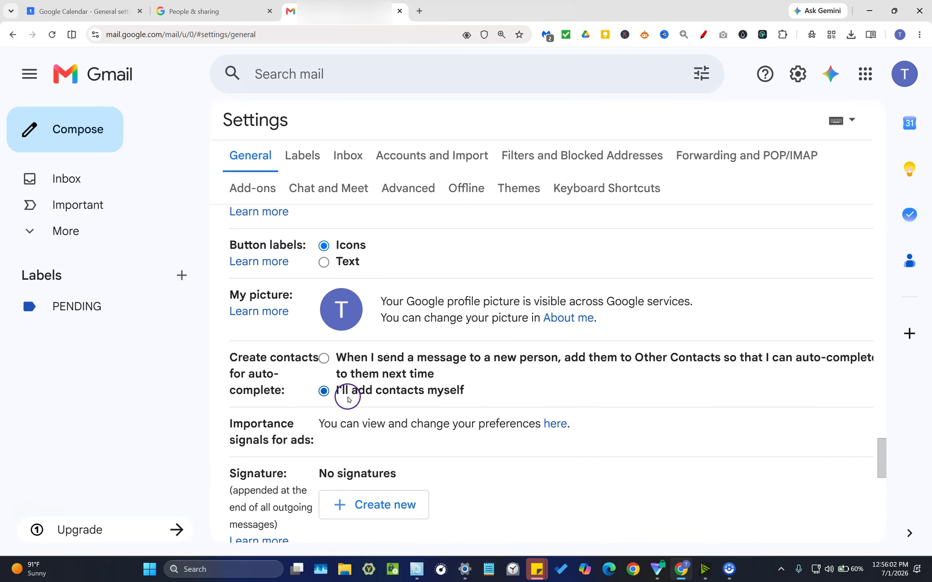
scroll(364, 395, "down", 12)
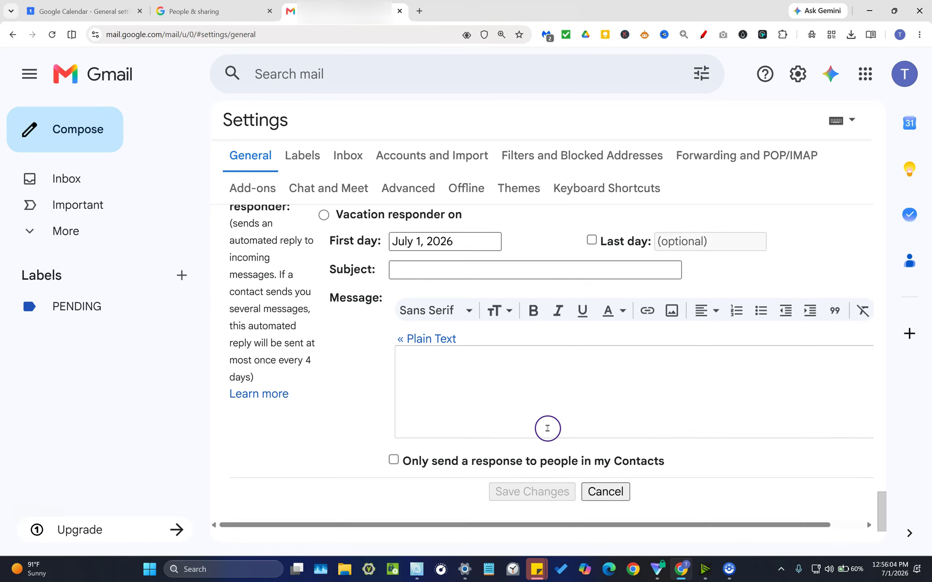
scroll(540, 424, "up", 12)
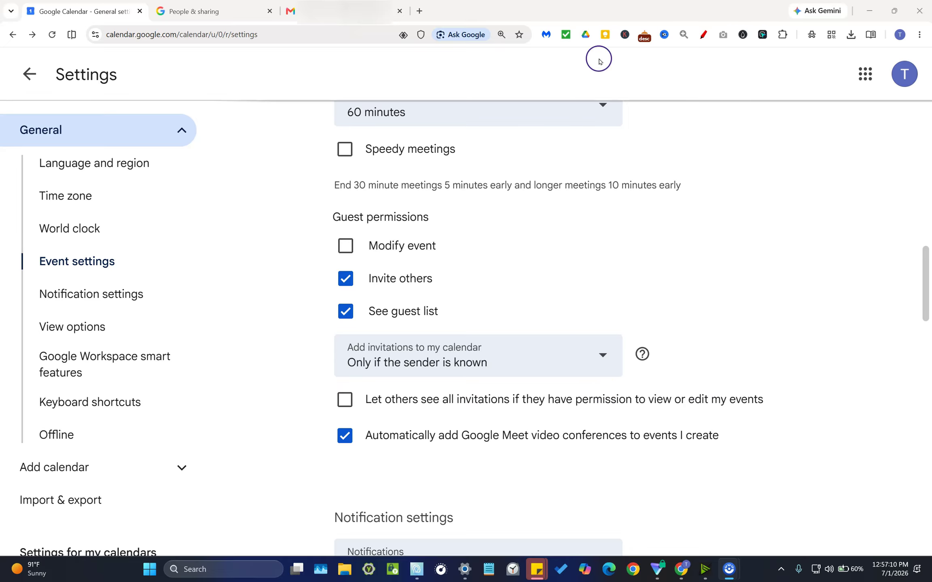
Revisit the Google Account's People & sharing page to review its contact settings, dismissing the apps list, and return to Gmail
left_click(205, 13)
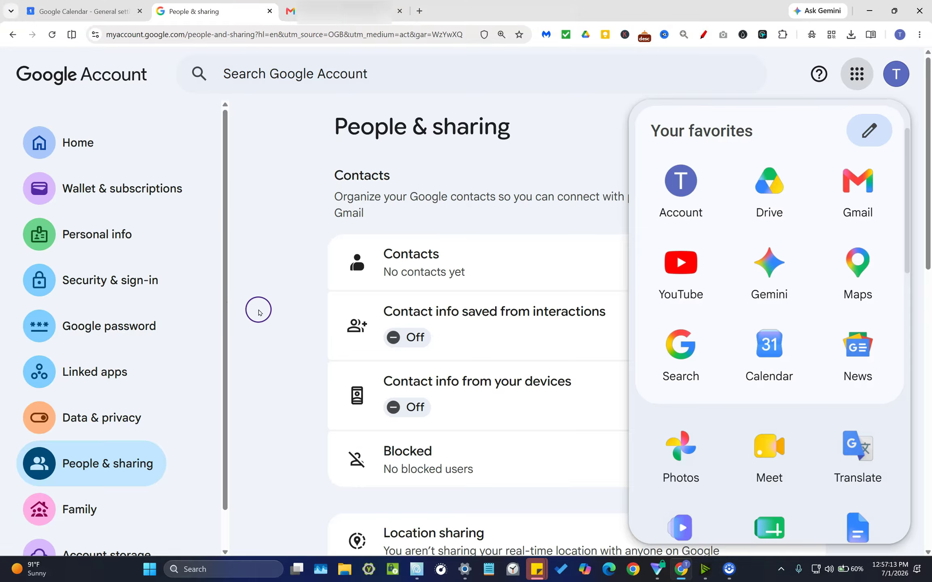
left_click(259, 313)
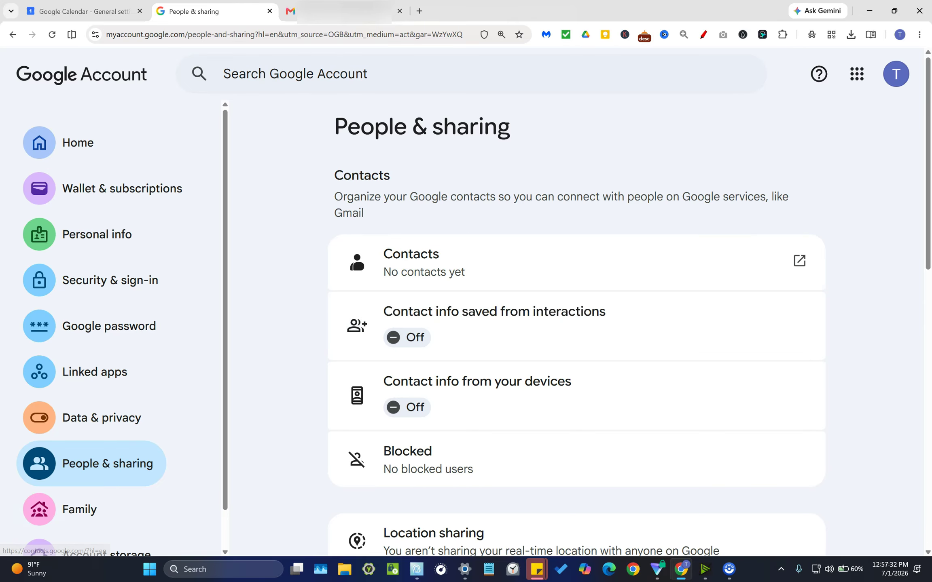
left_click(302, 13)
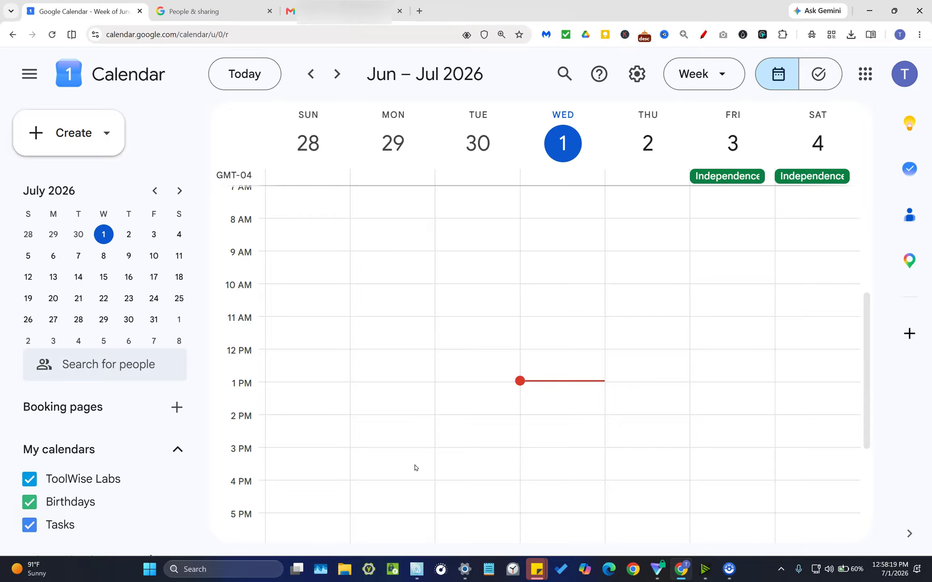
From Google Calendar, open Google Meet through the Google apps list
left_click(865, 73)
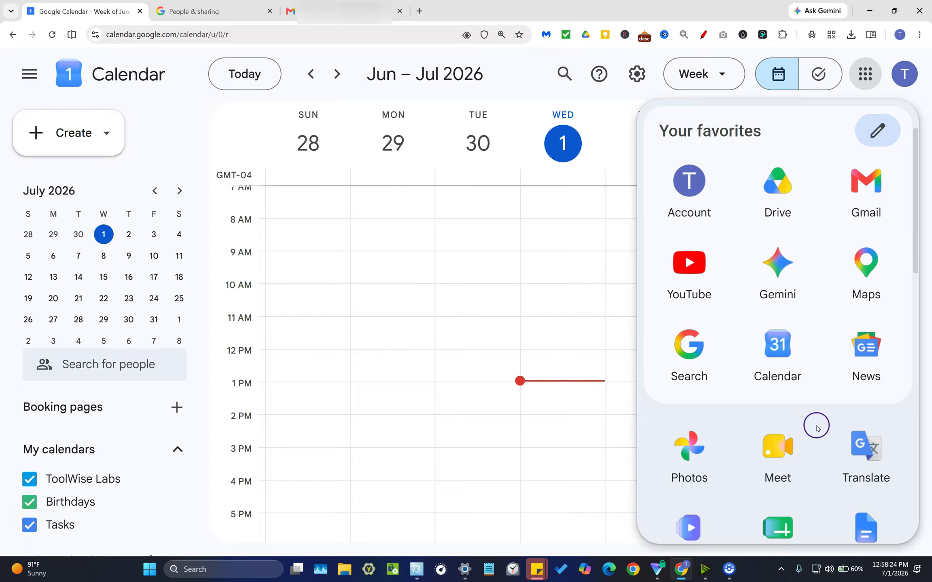
left_click(780, 452)
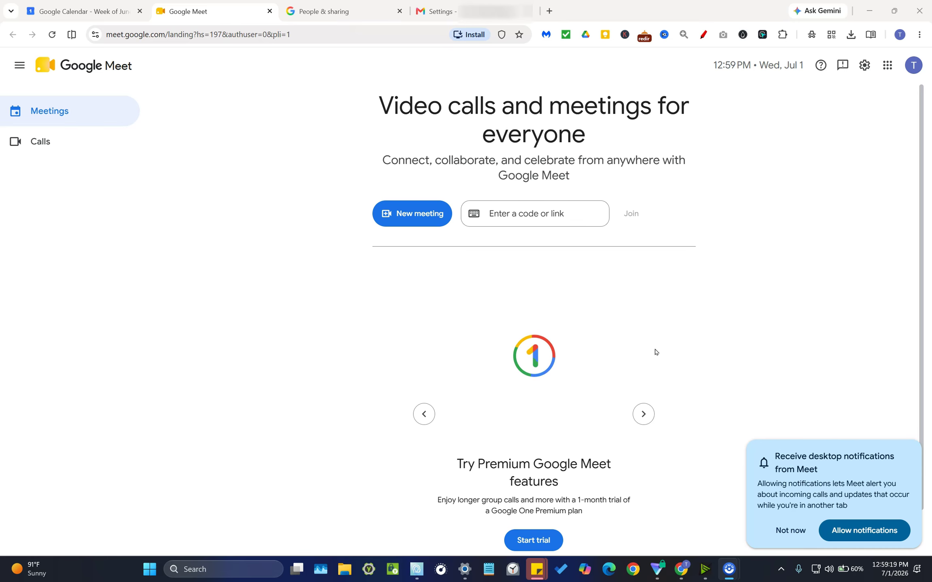
left_click(681, 348)
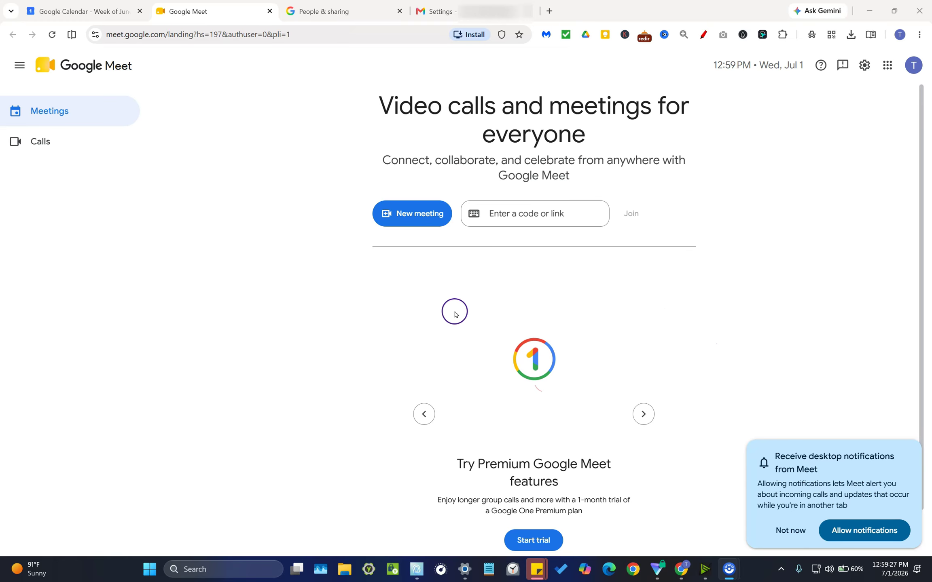